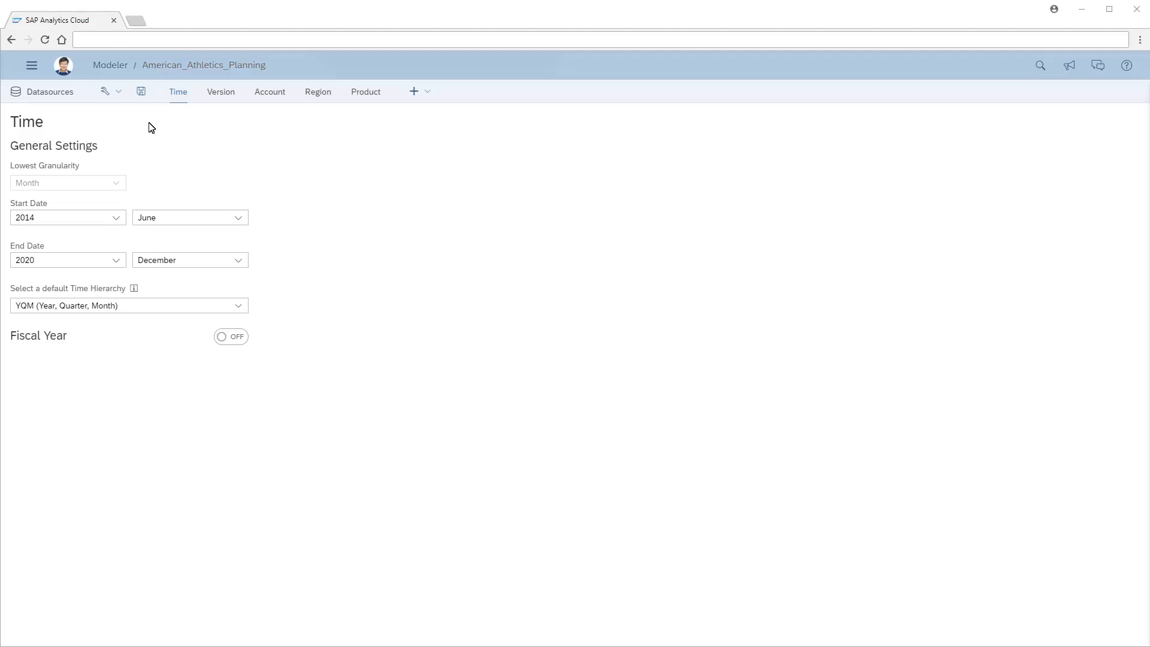
# Step: Enable Data Locking in the model preferences with Open as the default lock state, and save the model
pyautogui.click(117, 92)
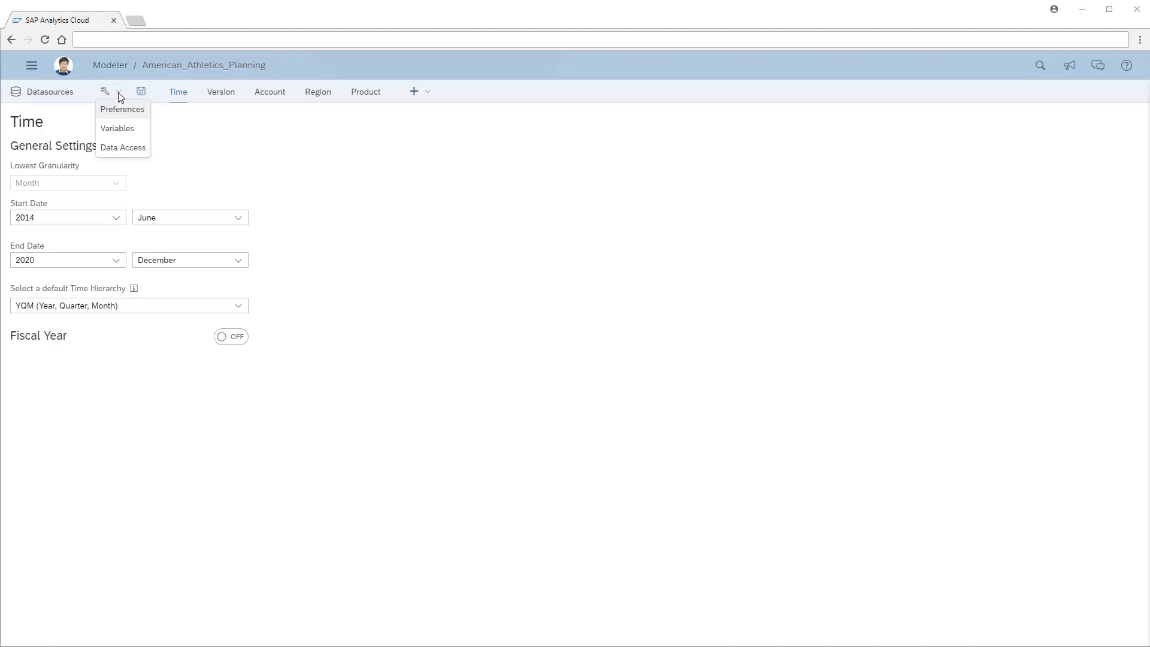
pyautogui.click(122, 109)
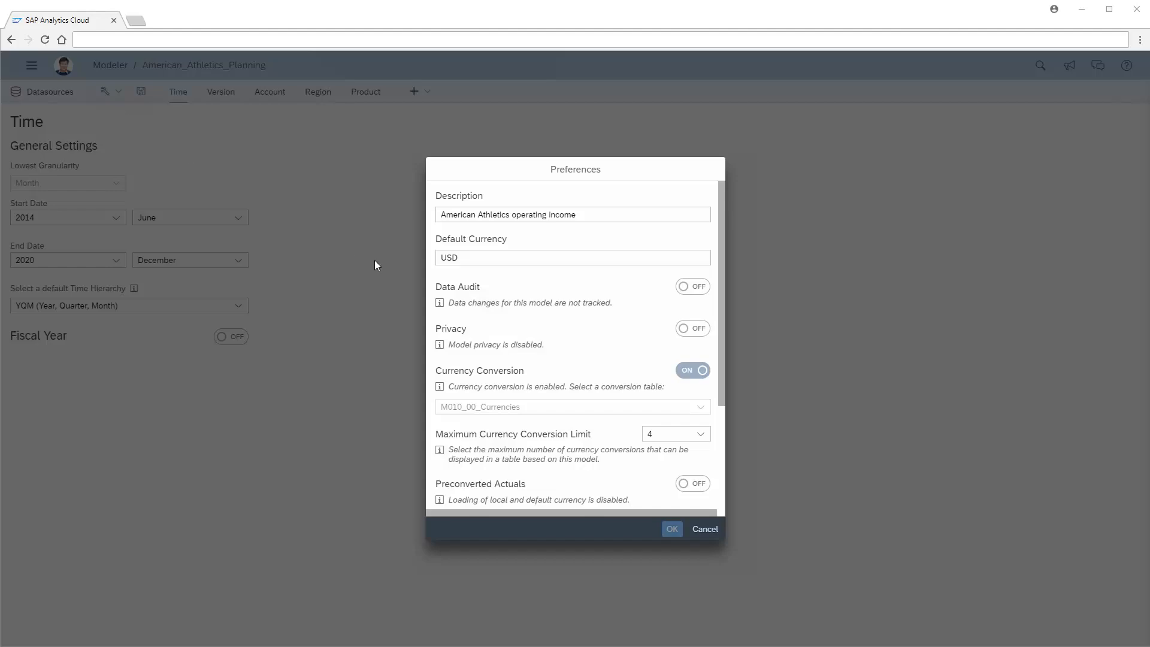
pyautogui.scroll(-3, 721, 462)
pyautogui.click(699, 380)
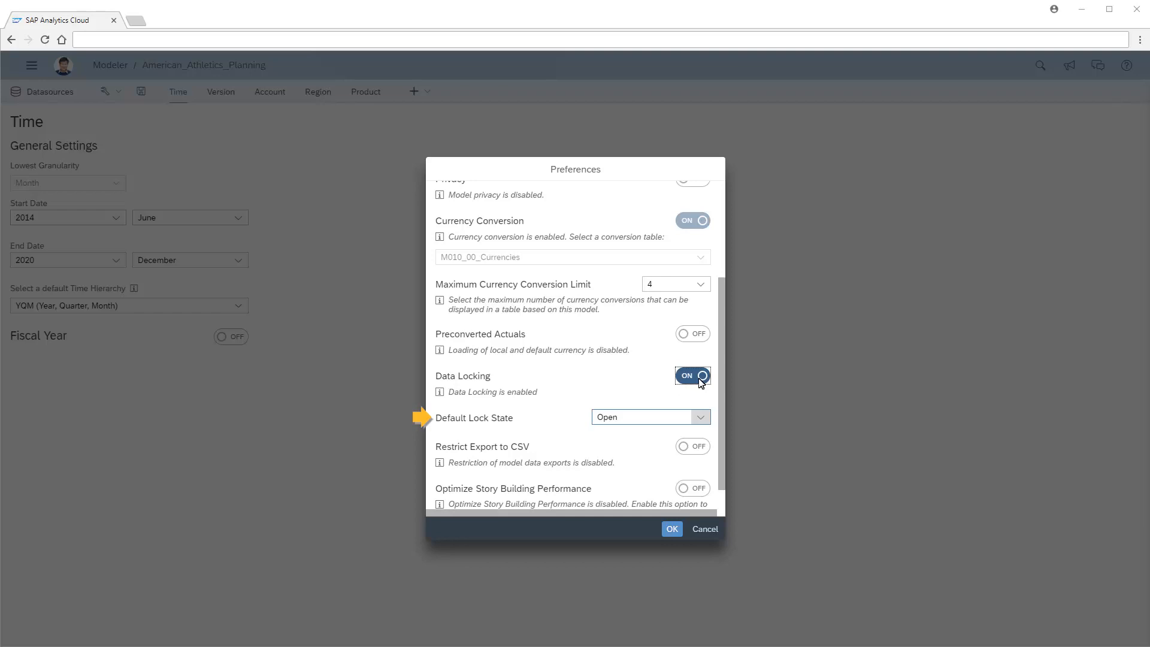
pyautogui.click(700, 418)
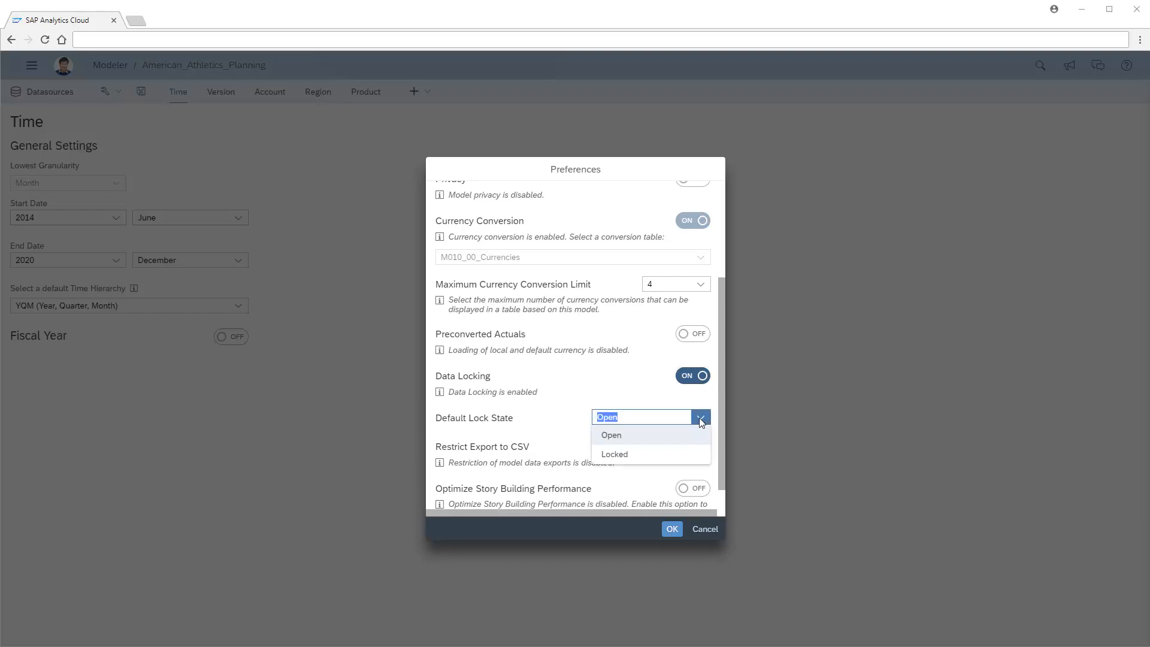
pyautogui.click(616, 441)
pyautogui.click(673, 528)
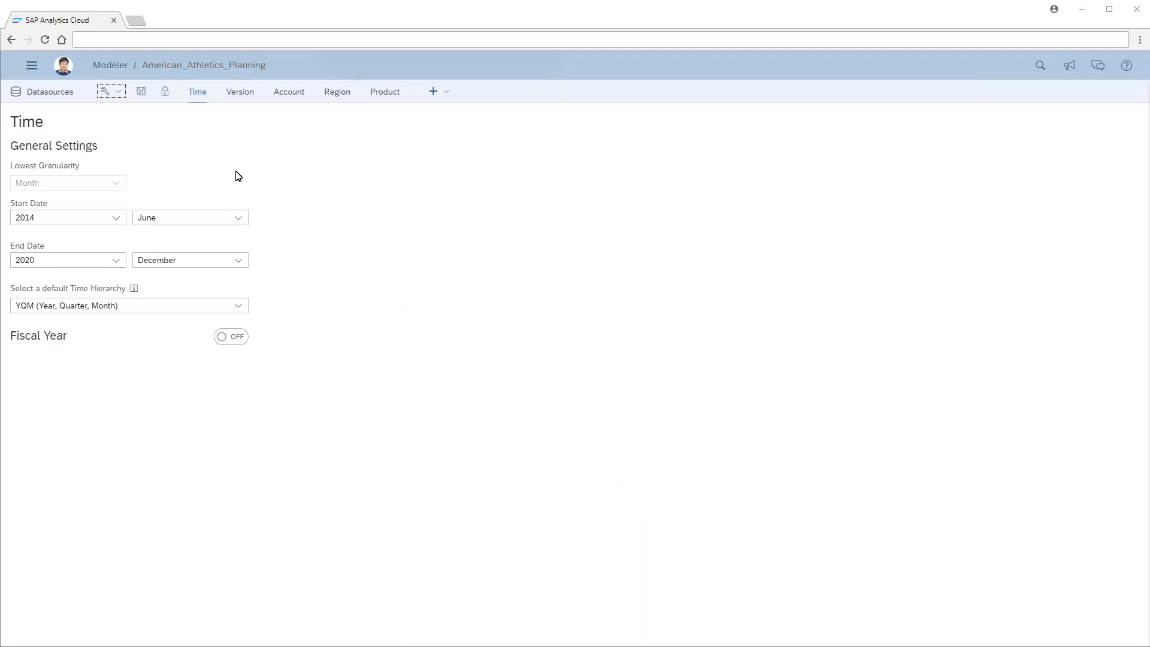
pyautogui.click(141, 91)
# Step: Add Region as a new driving dimension in the model's data locking configuration
pyautogui.click(165, 92)
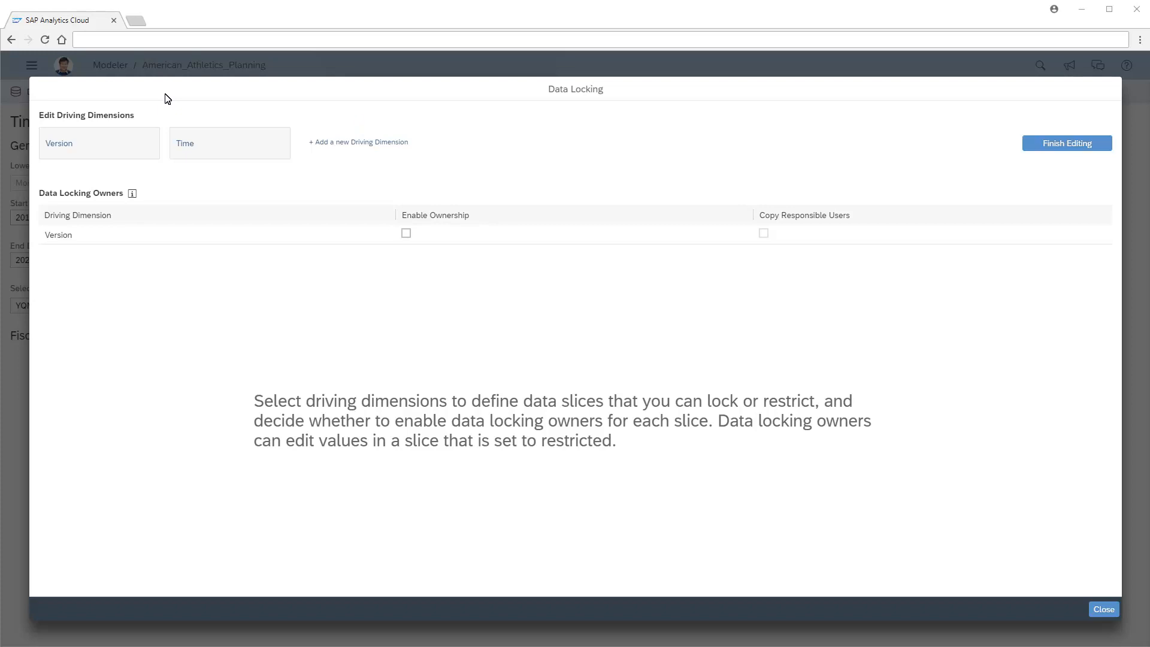
pyautogui.click(355, 143)
pyautogui.click(328, 180)
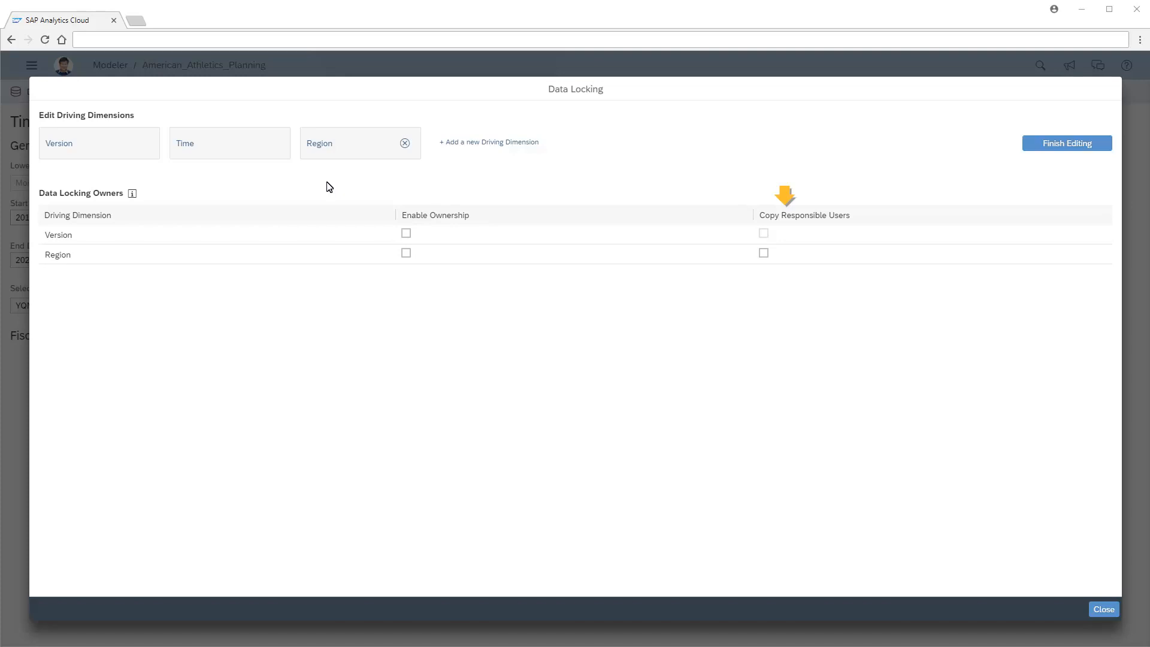
# Step: Enable data locking ownership for Version and copy responsible users for Region, finishing the driving dimension edits
pyautogui.click(406, 233)
pyautogui.click(764, 253)
pyautogui.click(1067, 147)
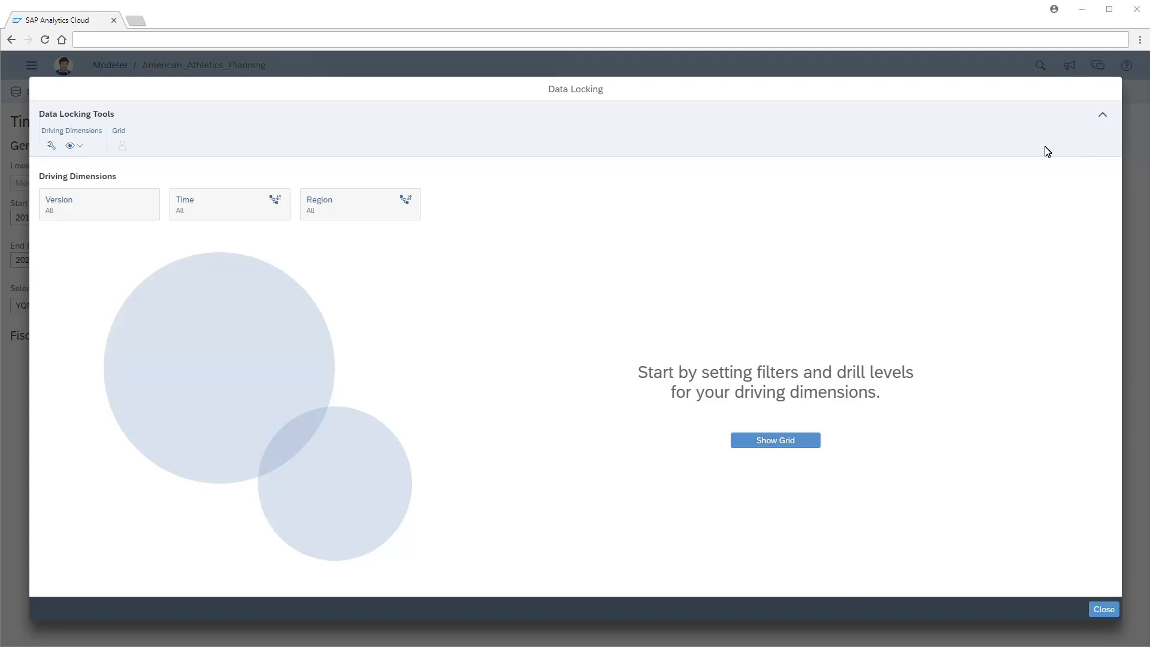
pyautogui.click(81, 148)
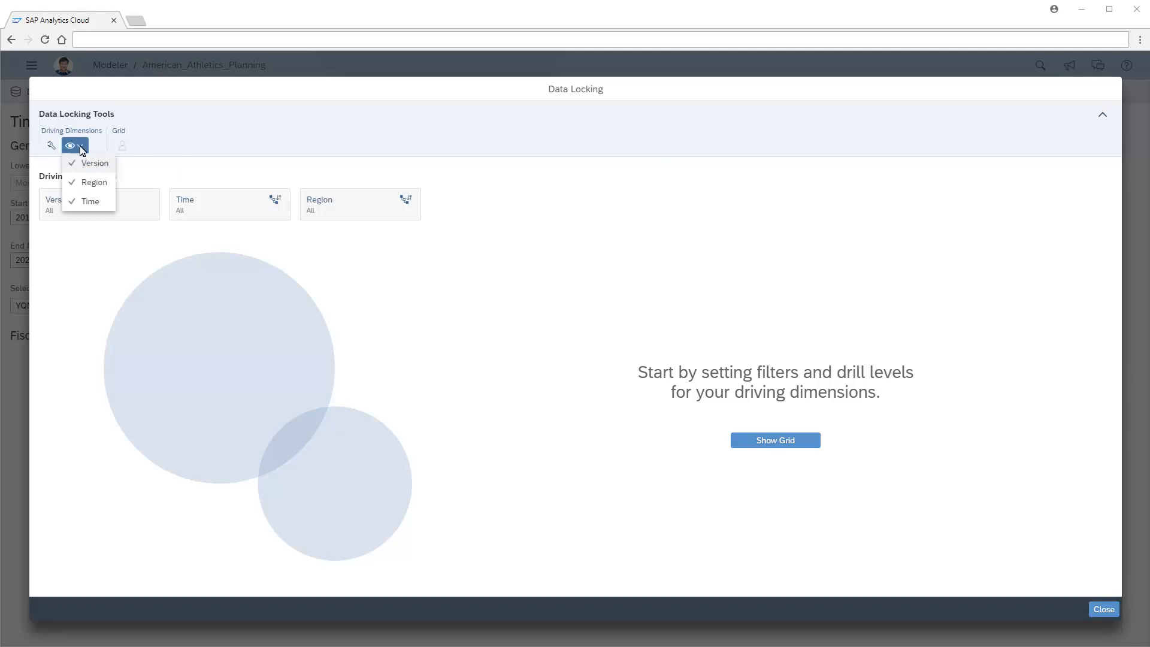
pyautogui.click(120, 126)
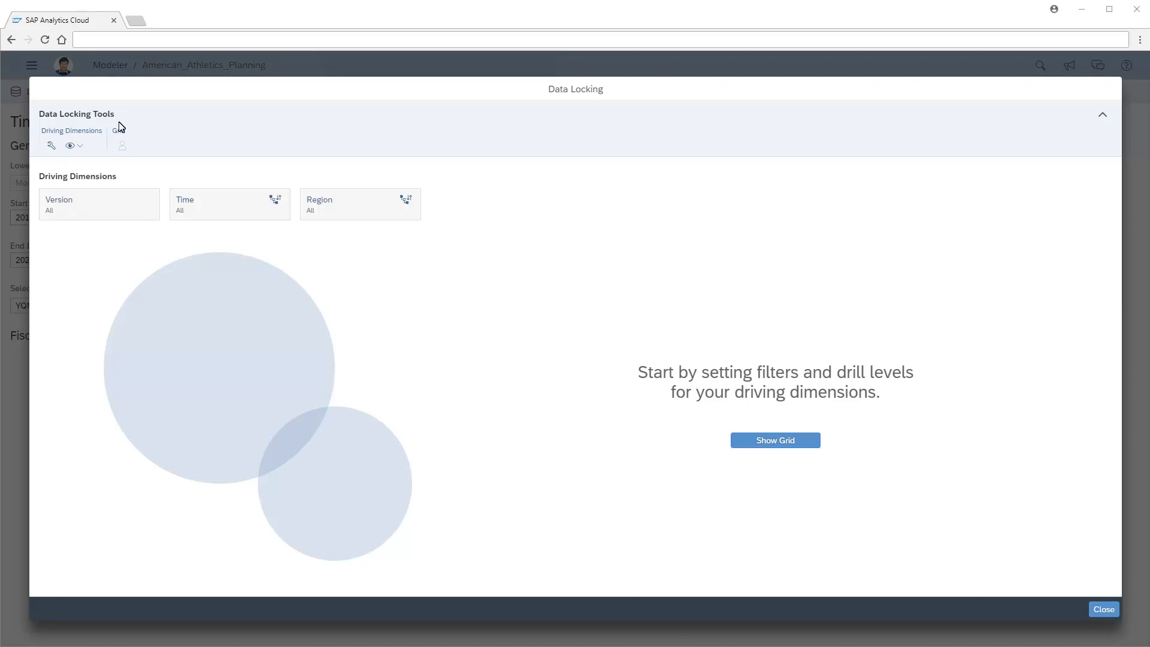
# Step: Filter the Time driving dimension to Q1 and Q2 of 2018
pyautogui.click(185, 204)
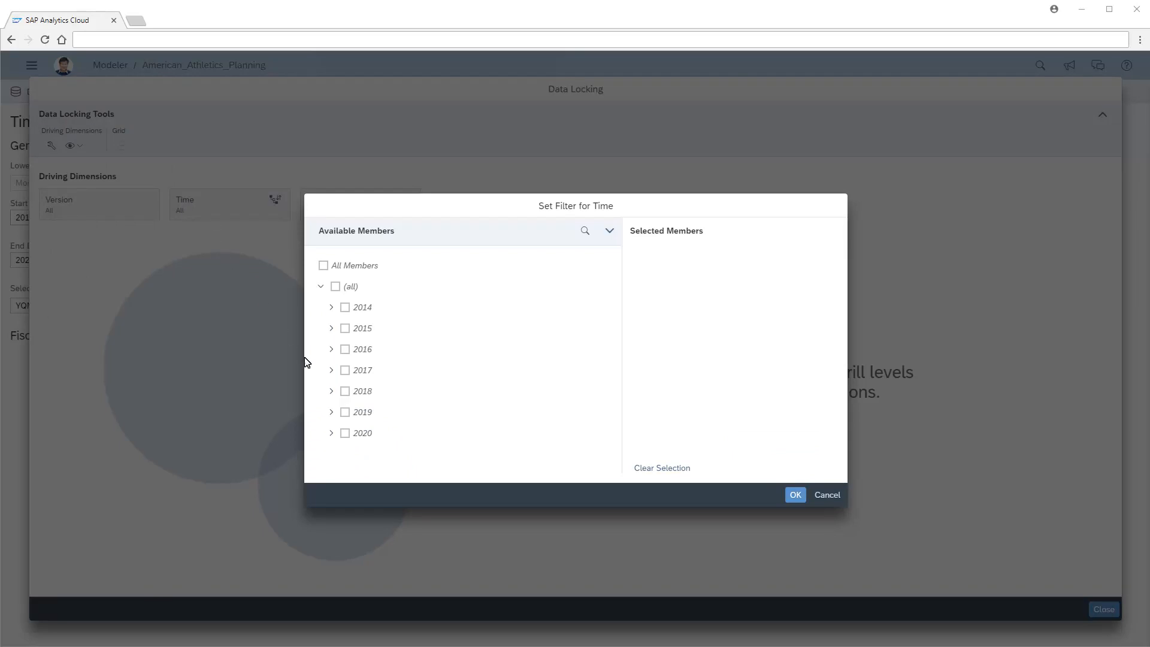
pyautogui.click(330, 391)
pyautogui.click(354, 412)
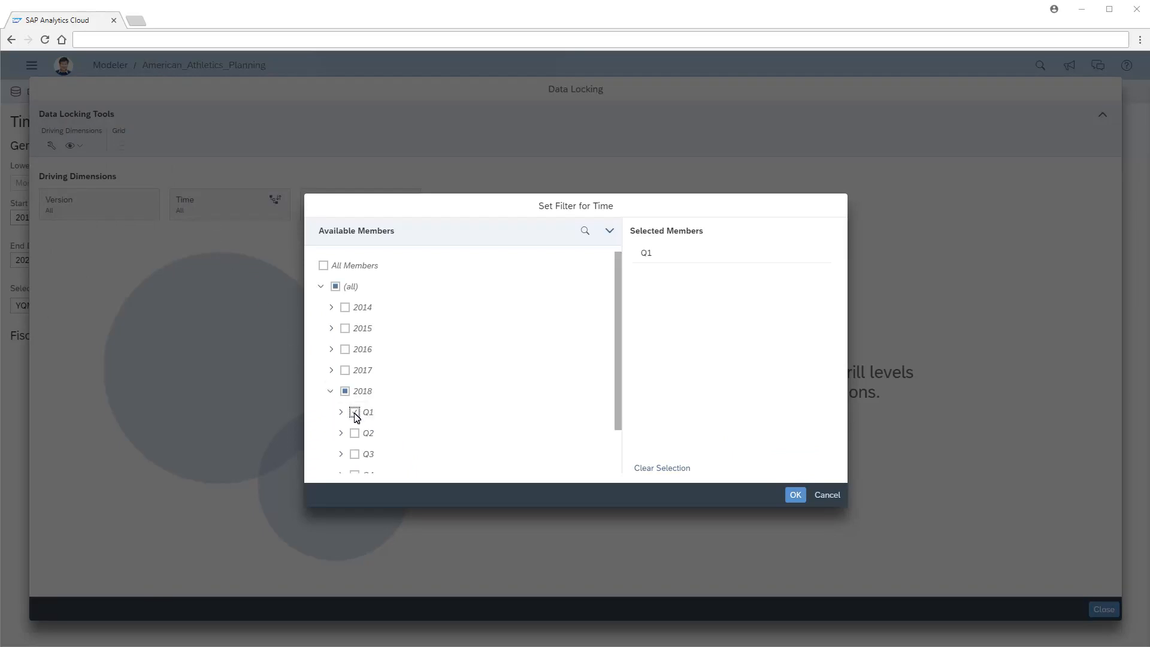
pyautogui.click(355, 434)
pyautogui.click(795, 498)
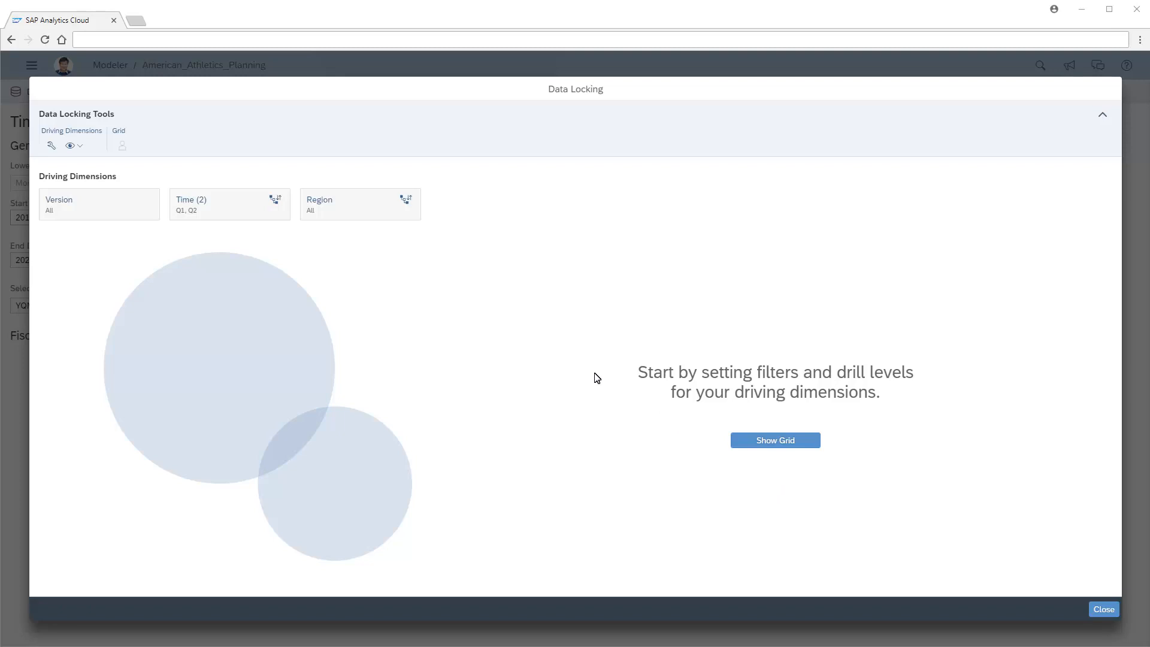
# Step: Filter the Region driving dimension to Overseas and show the data locking grid
pyautogui.click(322, 207)
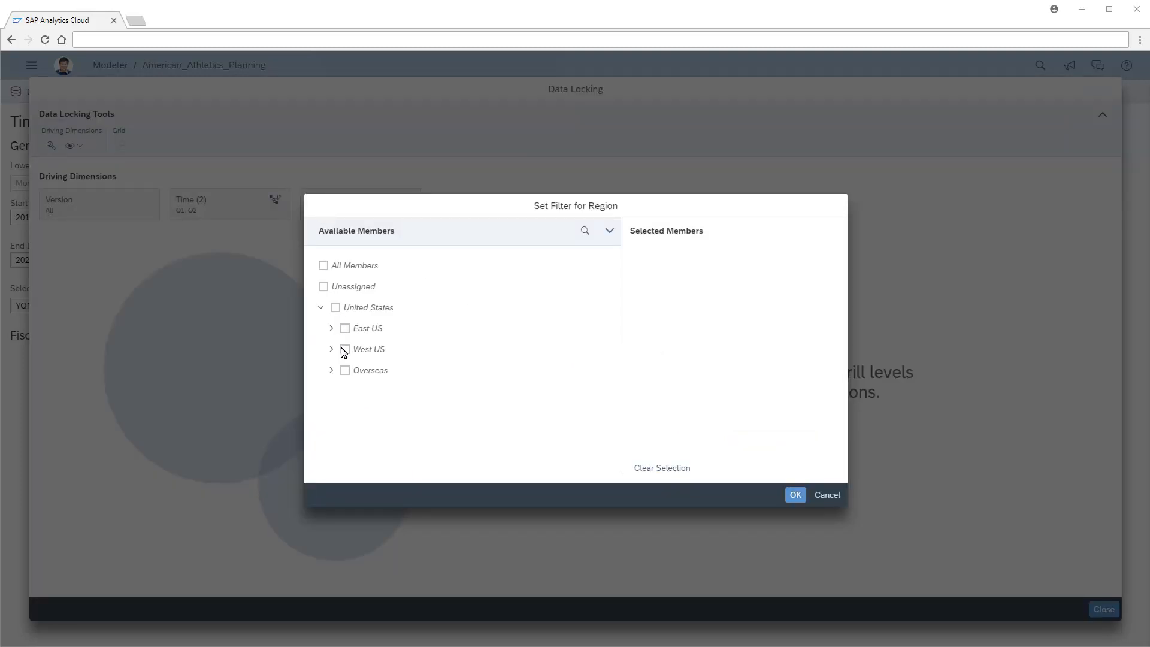
pyautogui.click(346, 371)
pyautogui.click(796, 495)
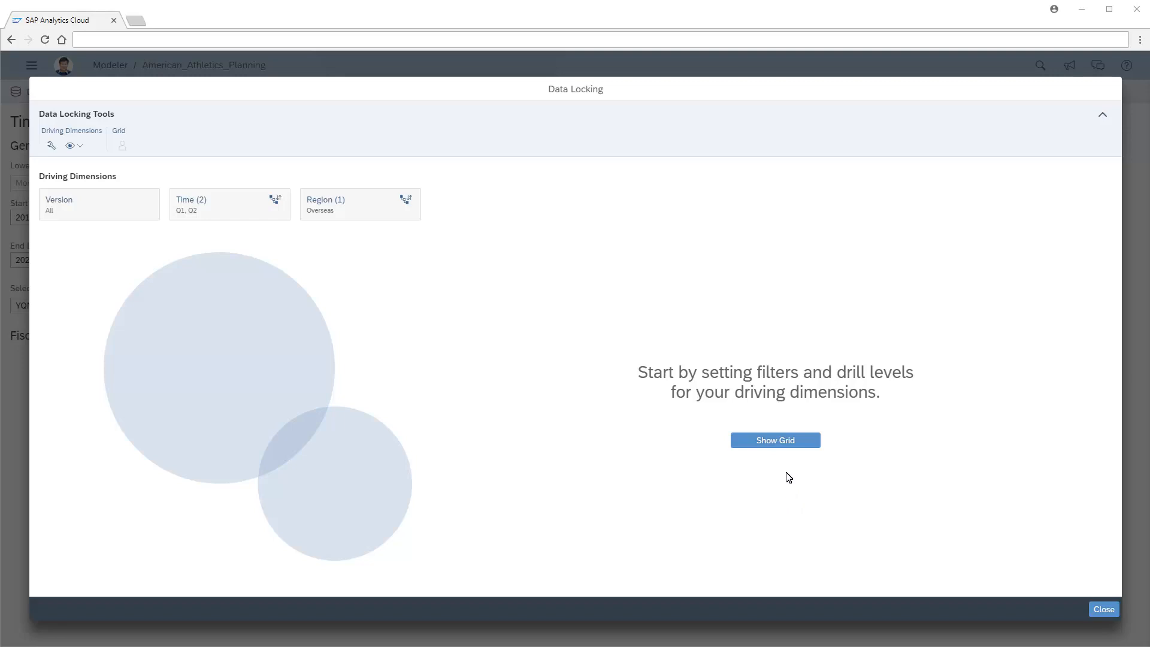
pyautogui.click(779, 447)
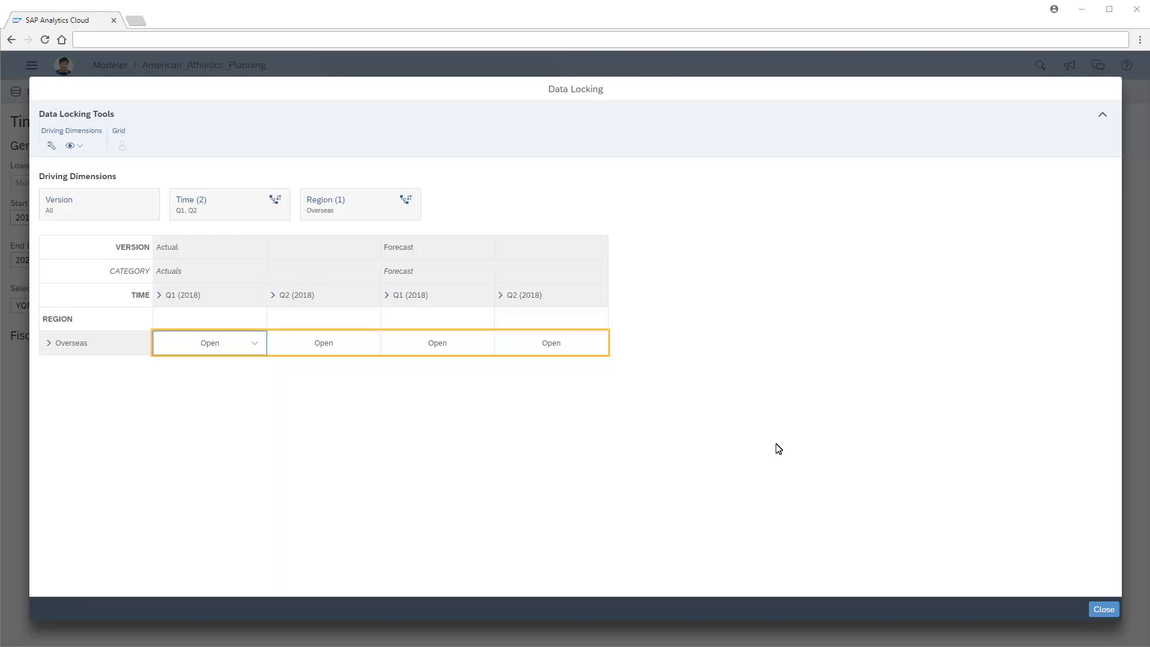
# Step: Set the Overseas Actual slices for Q1 and Q2 2018 to Locked and close the data locking configuration
pyautogui.click(255, 344)
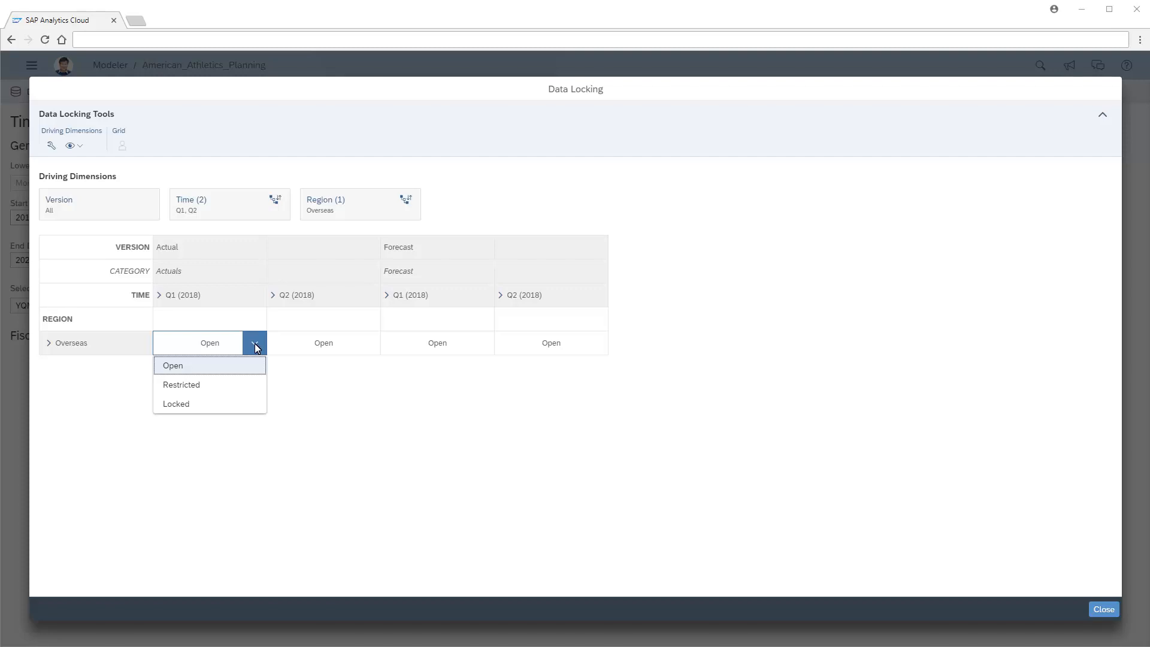
pyautogui.click(177, 404)
pyautogui.click(327, 350)
pyautogui.click(368, 344)
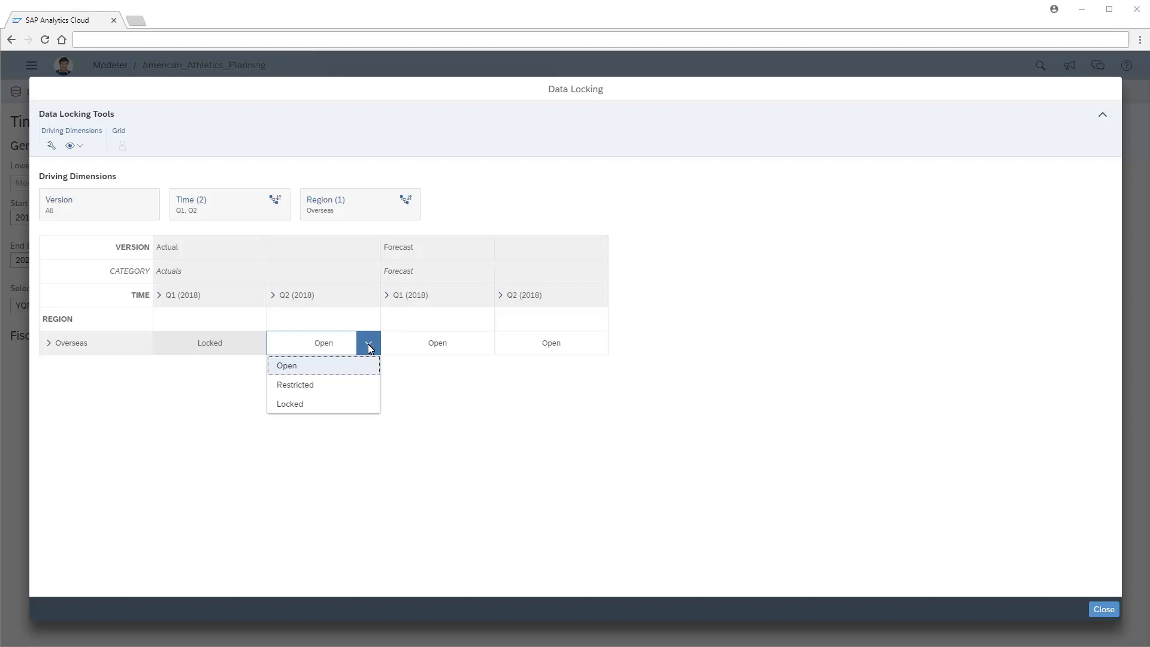
pyautogui.click(295, 404)
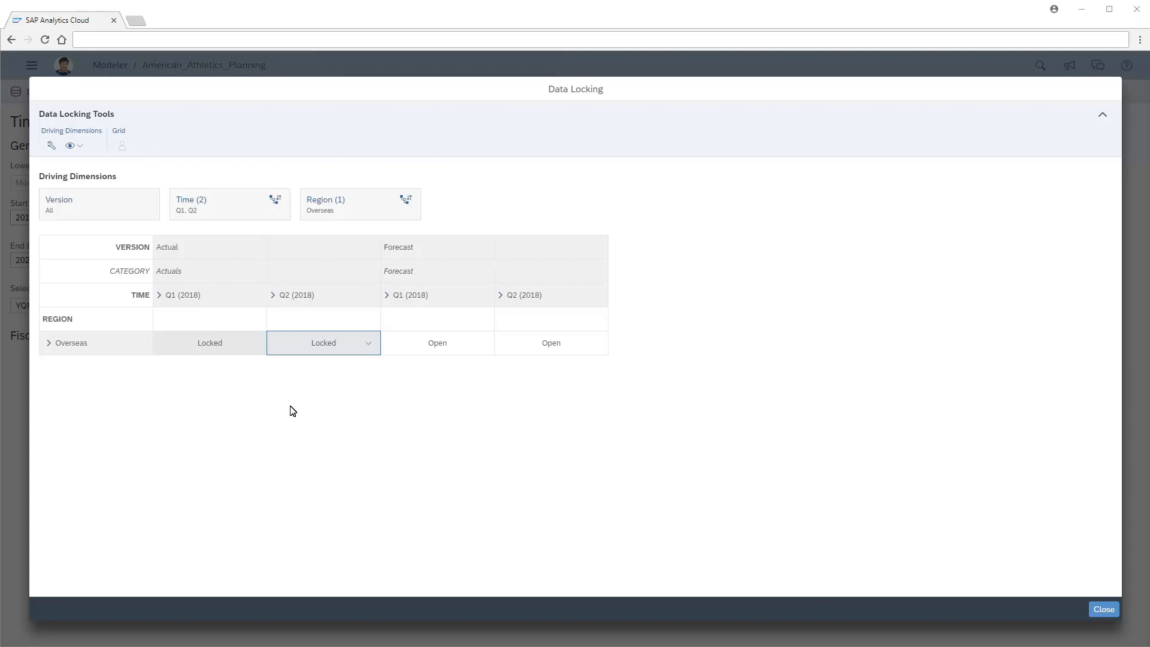
pyautogui.click(1103, 610)
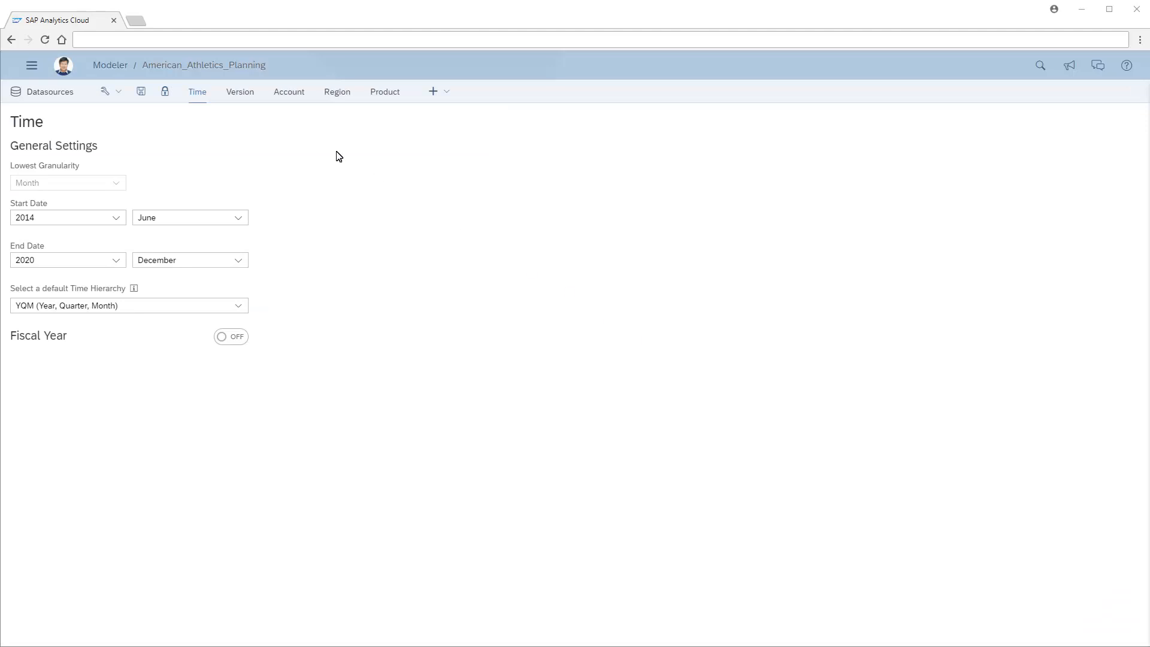
# Step: Check the data locking owners in the Version and Region dimensions and save the model
pyautogui.click(241, 96)
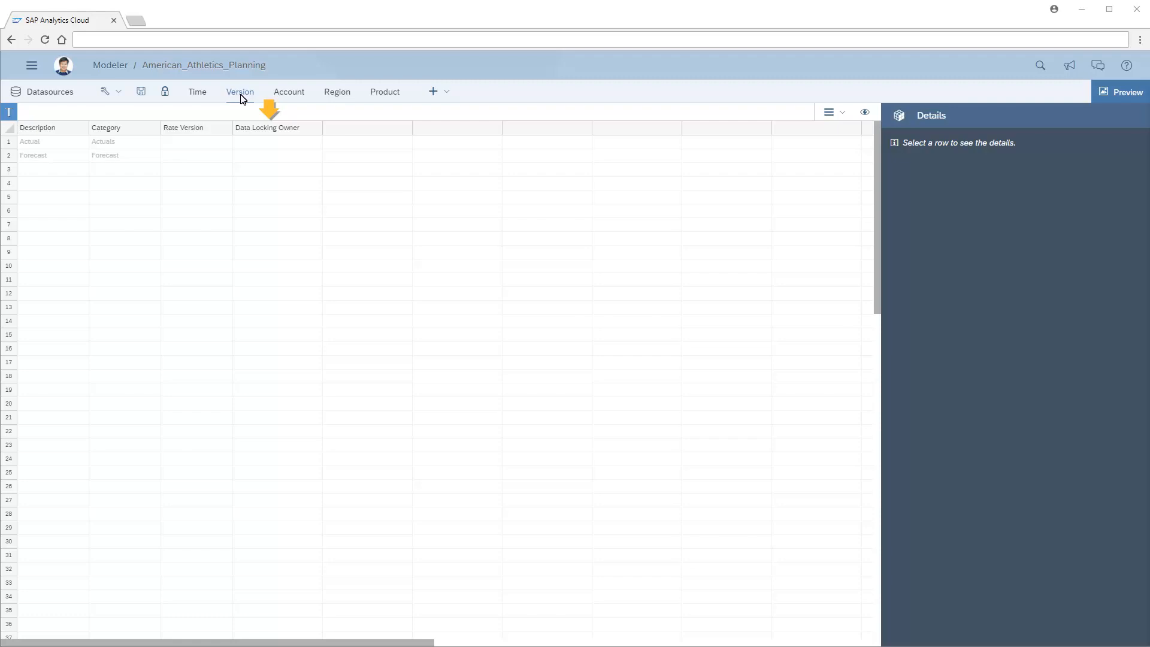
pyautogui.click(338, 97)
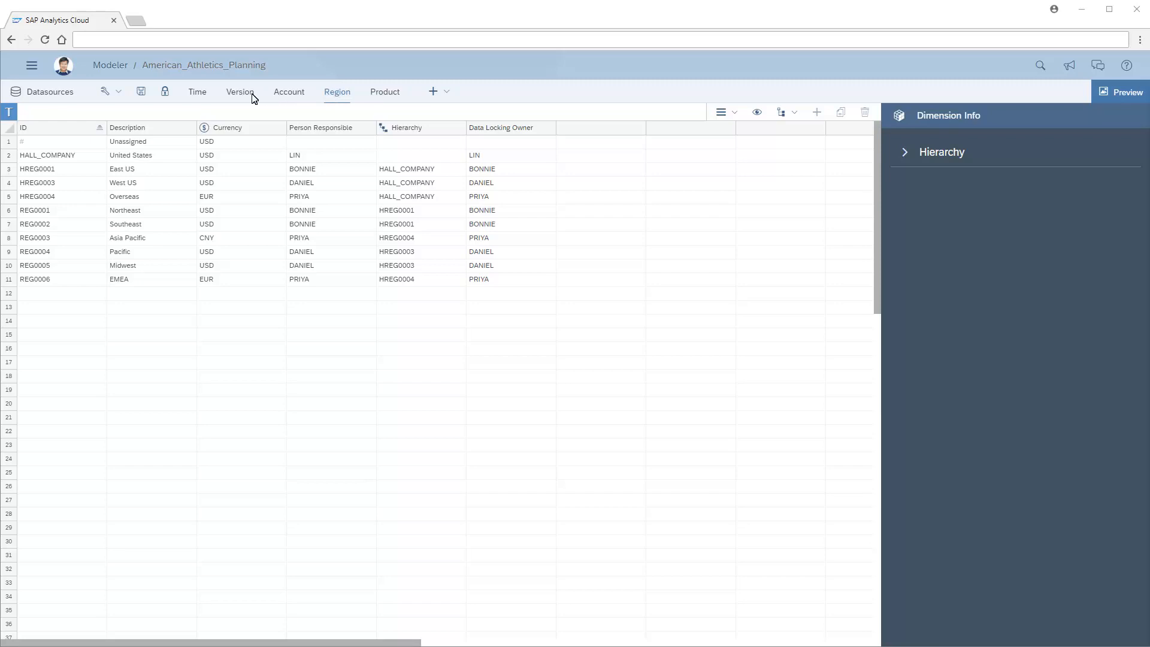
pyautogui.click(141, 92)
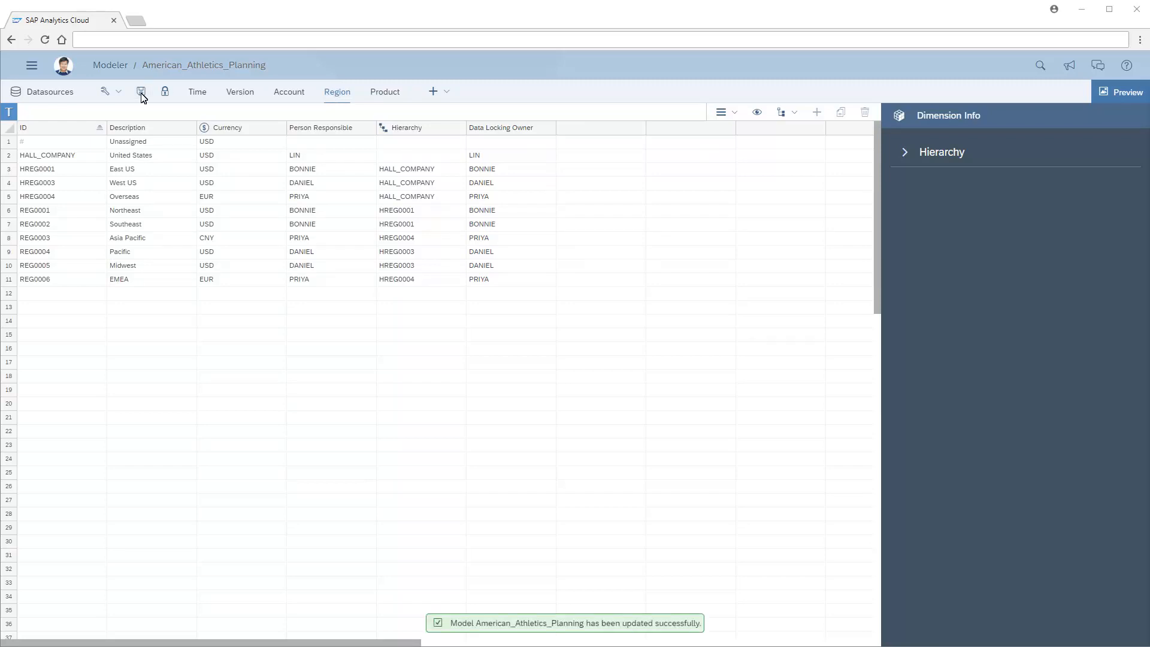